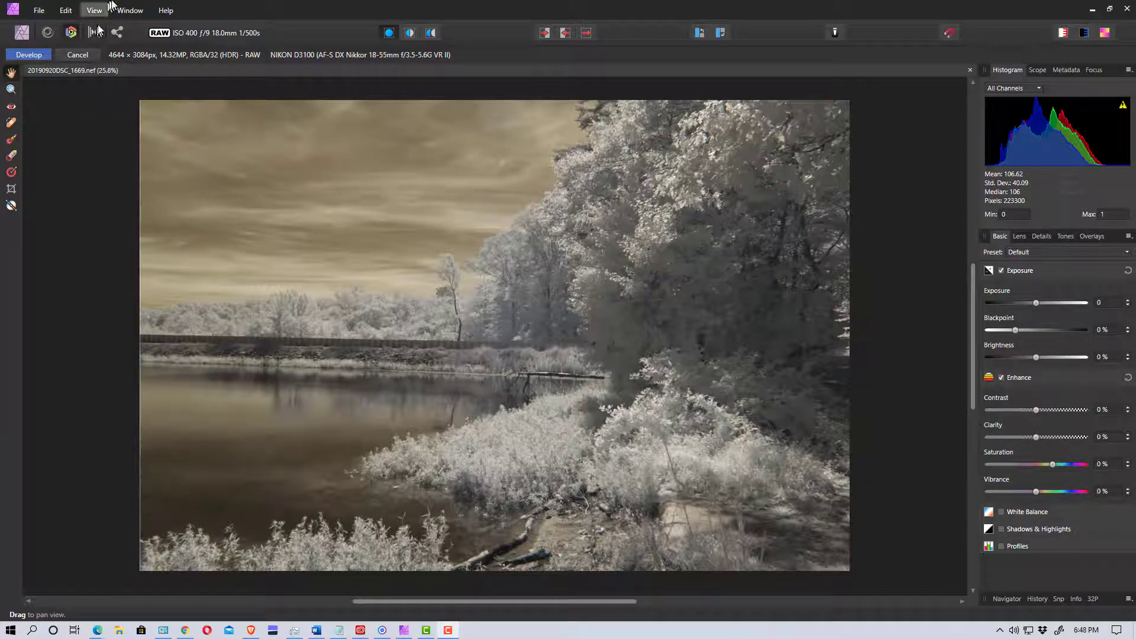
- Develop the RAW lake photo and show the New Adjustment Layer submenu
click(38, 55)
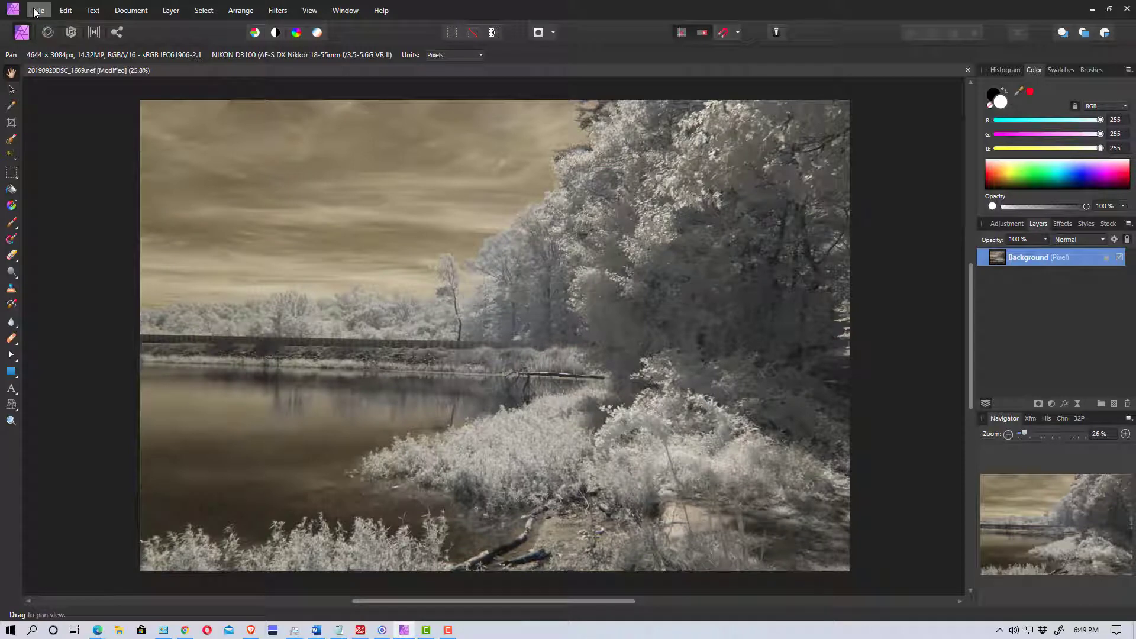
click(176, 15)
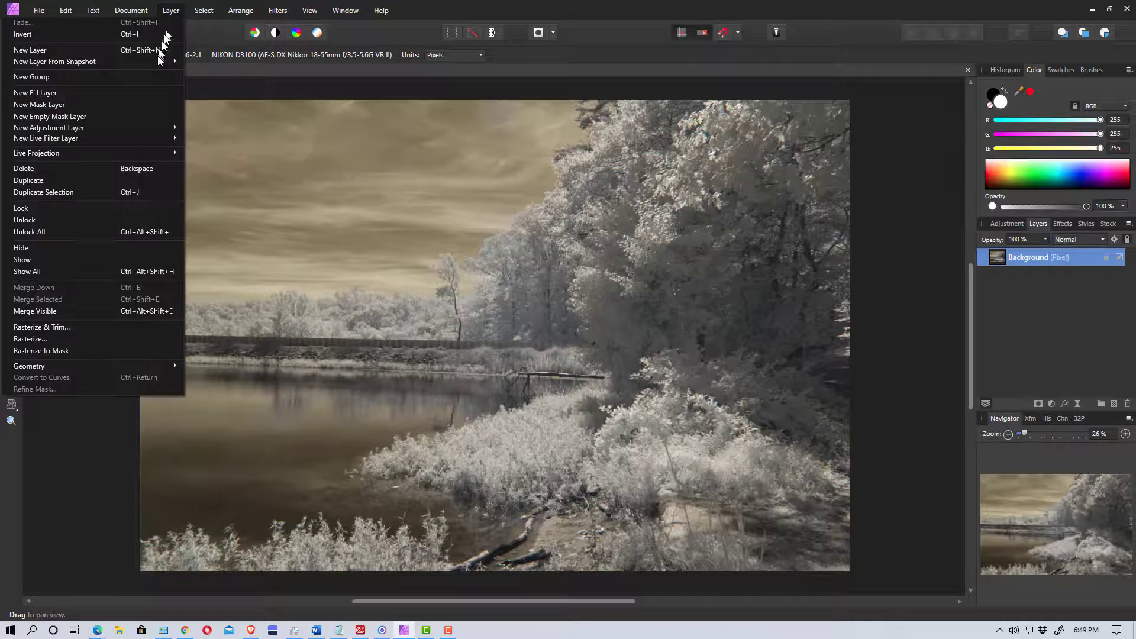
mouse_move(151, 128)
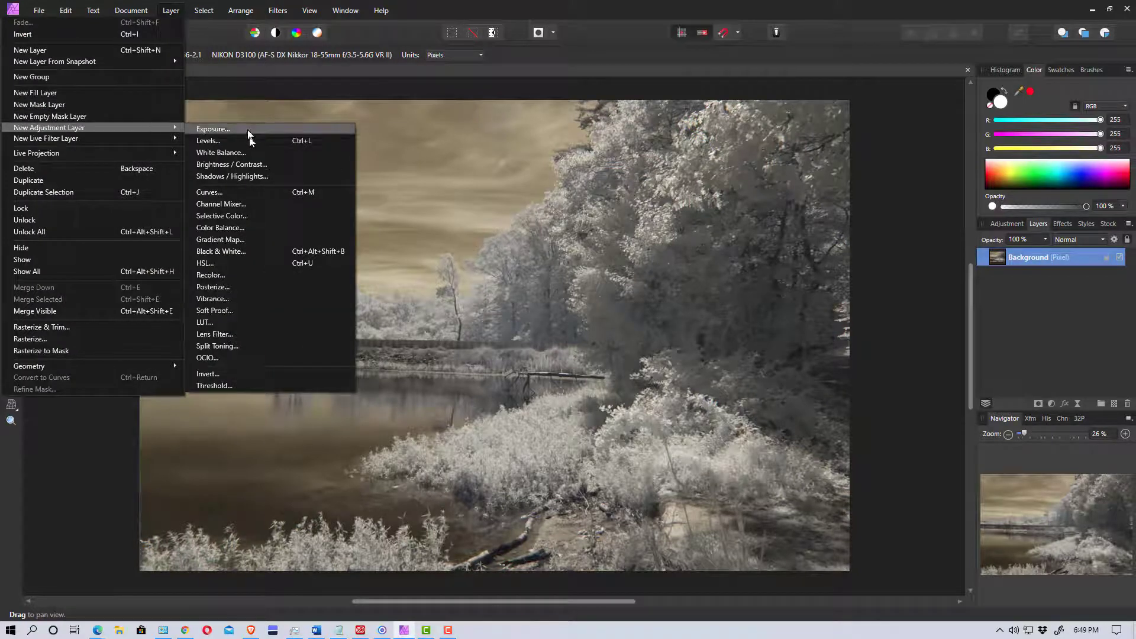
- Add a Channel Mixer layer and set its Red output to Red 0% and Blue 100%
key(Escape)
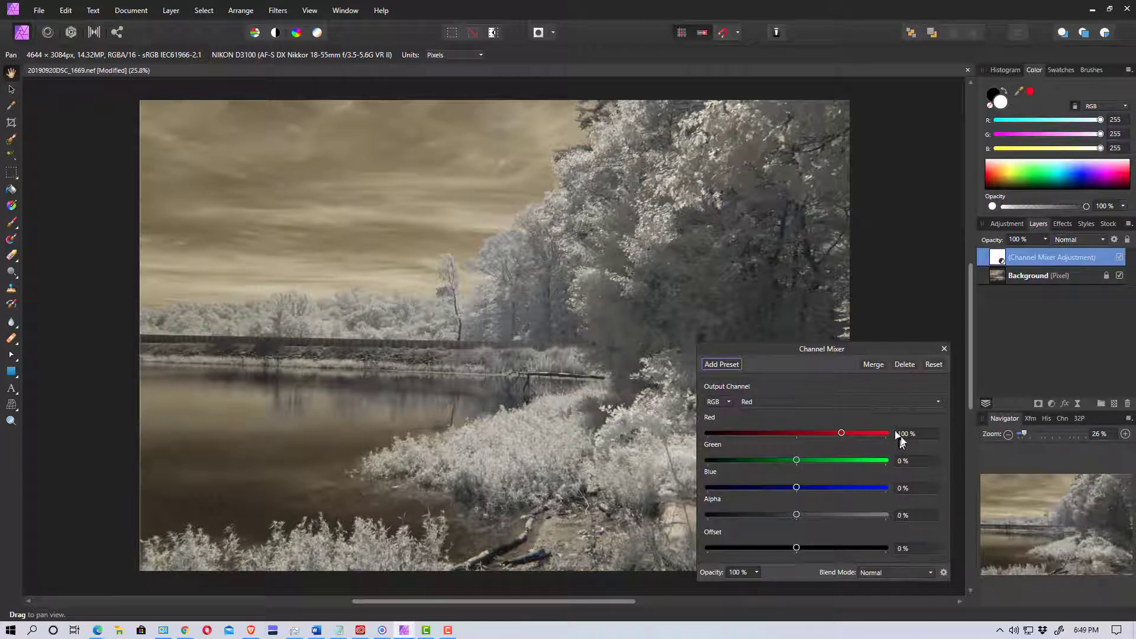
click(901, 434)
text(2)
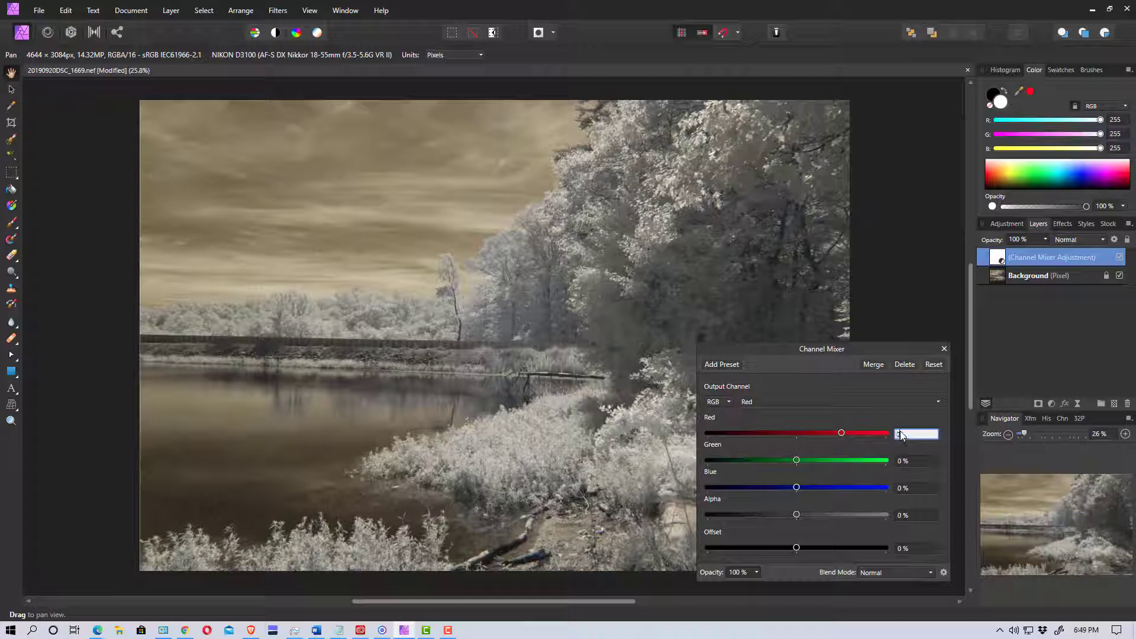
key(Return)
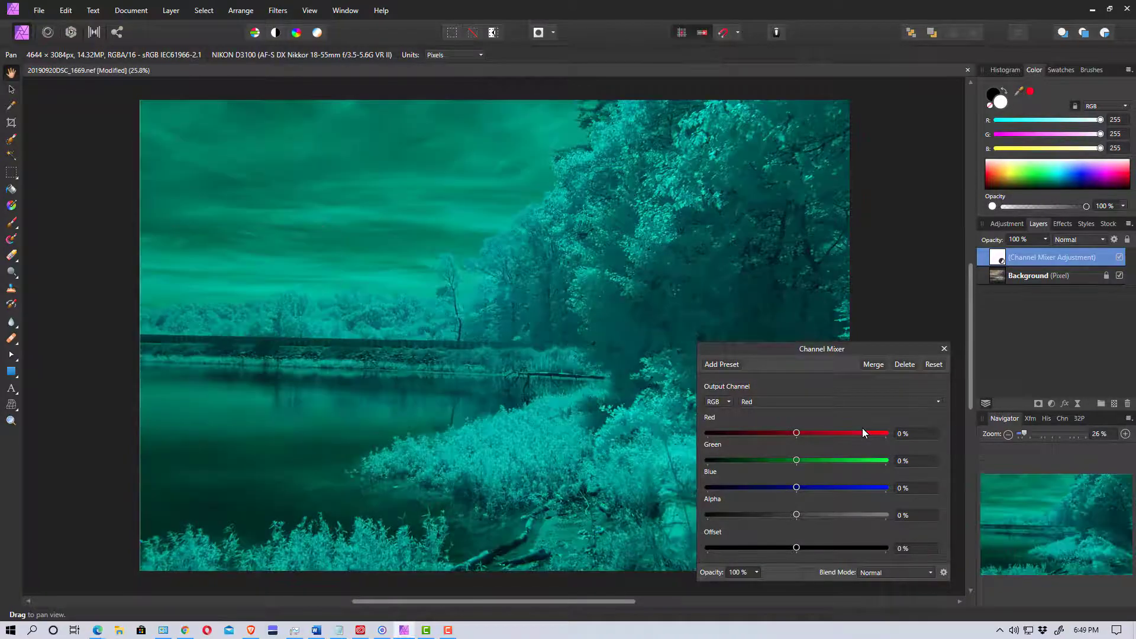
click(908, 488)
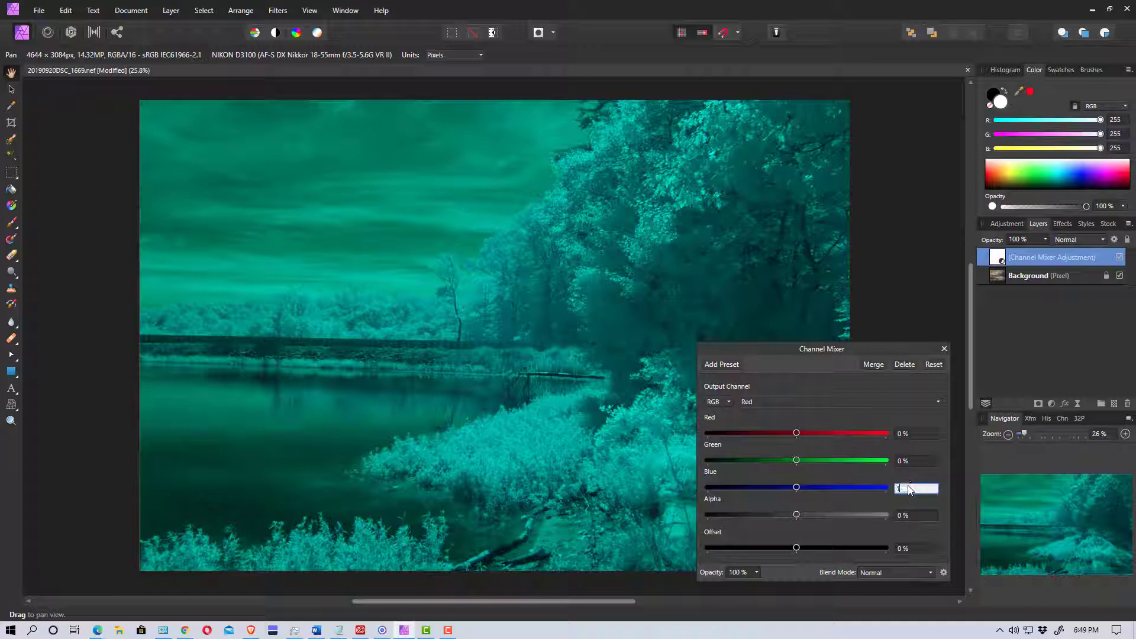
text(100)
key(Return)
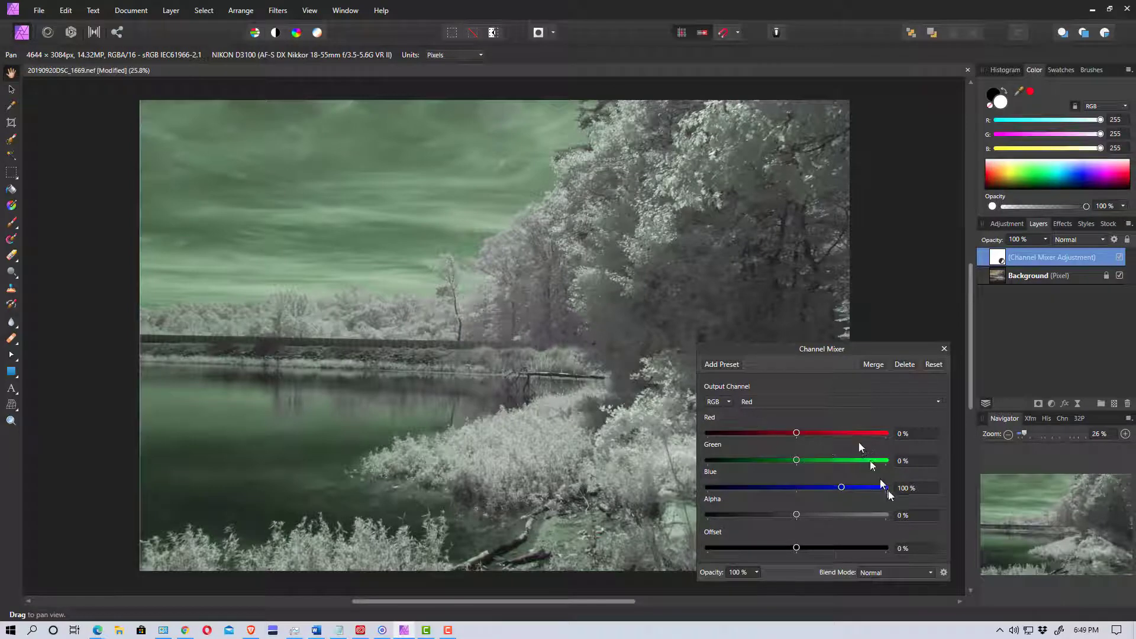
- Set the Channel Mixer's Blue output to Blue 0% and Red 100%
click(780, 405)
click(761, 448)
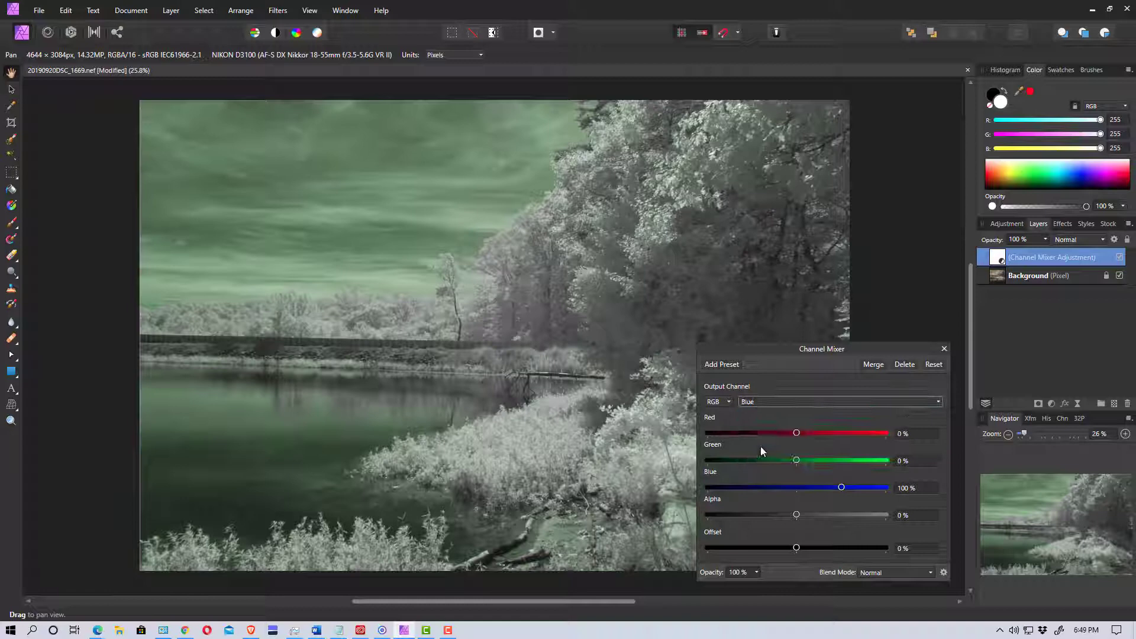
click(912, 489)
text(0)
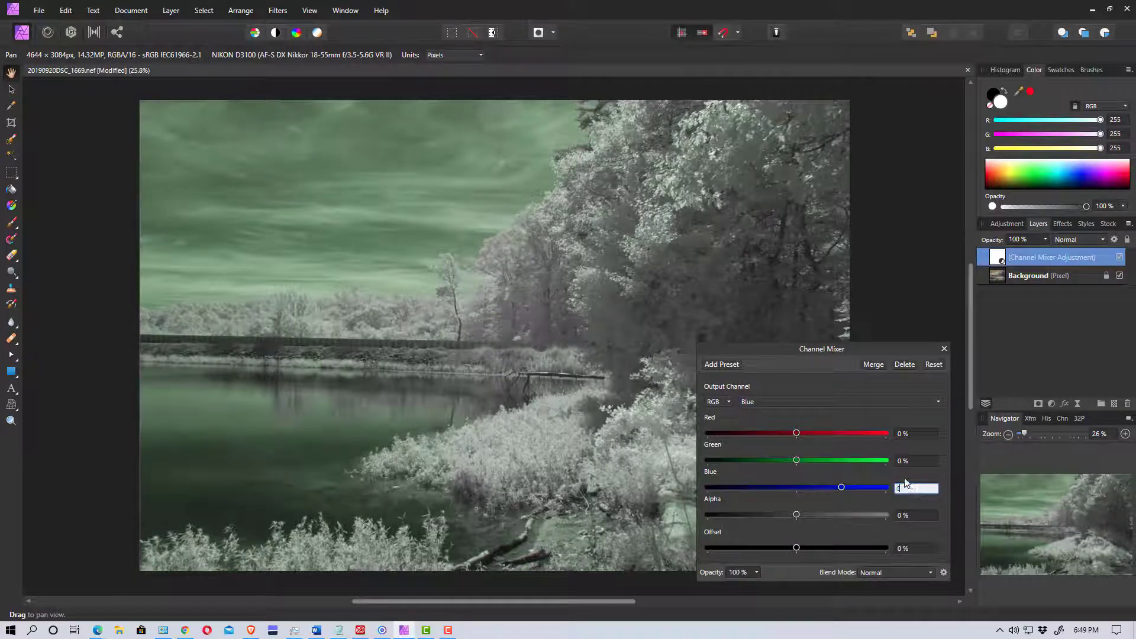
key(Return)
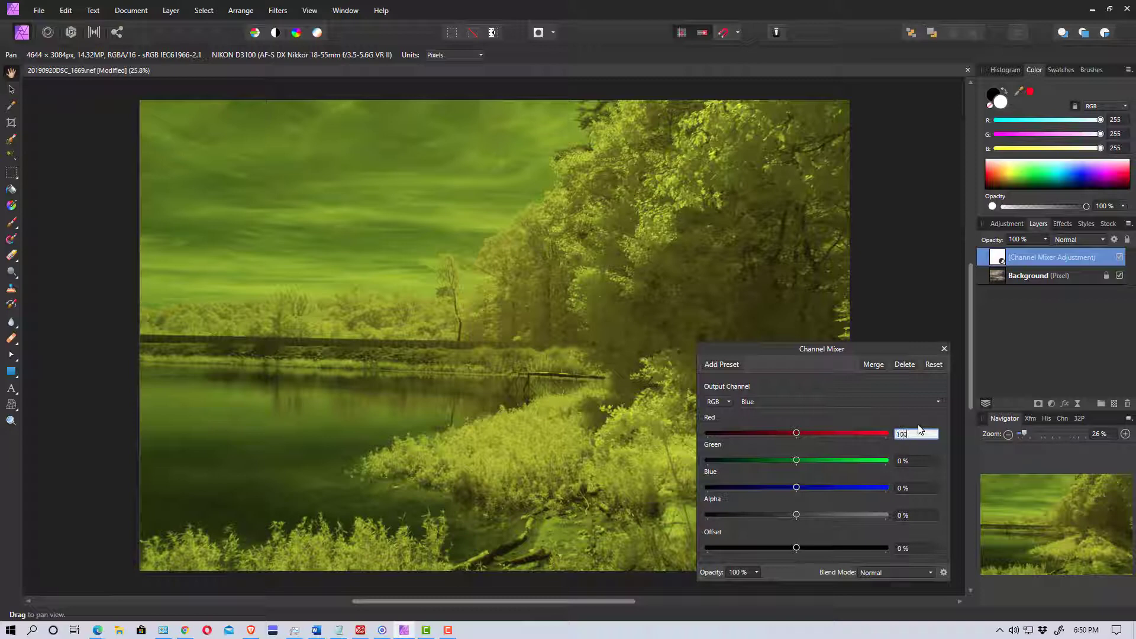
key(Return)
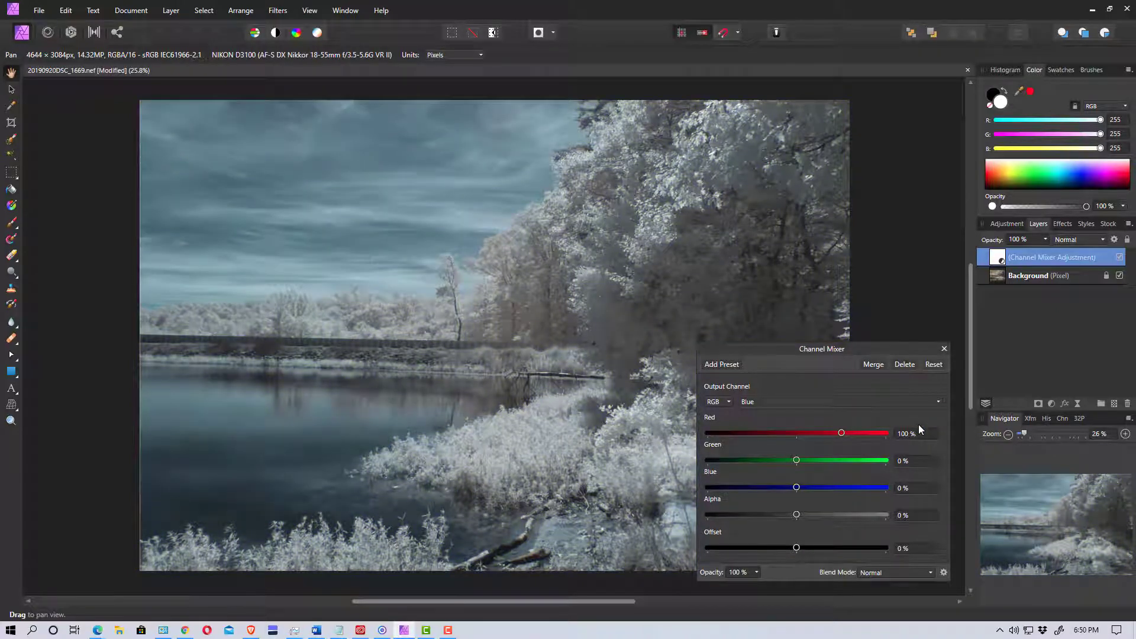
- Close the Channel Mixer dialog to reveal the blue-sky lake photo
click(944, 349)
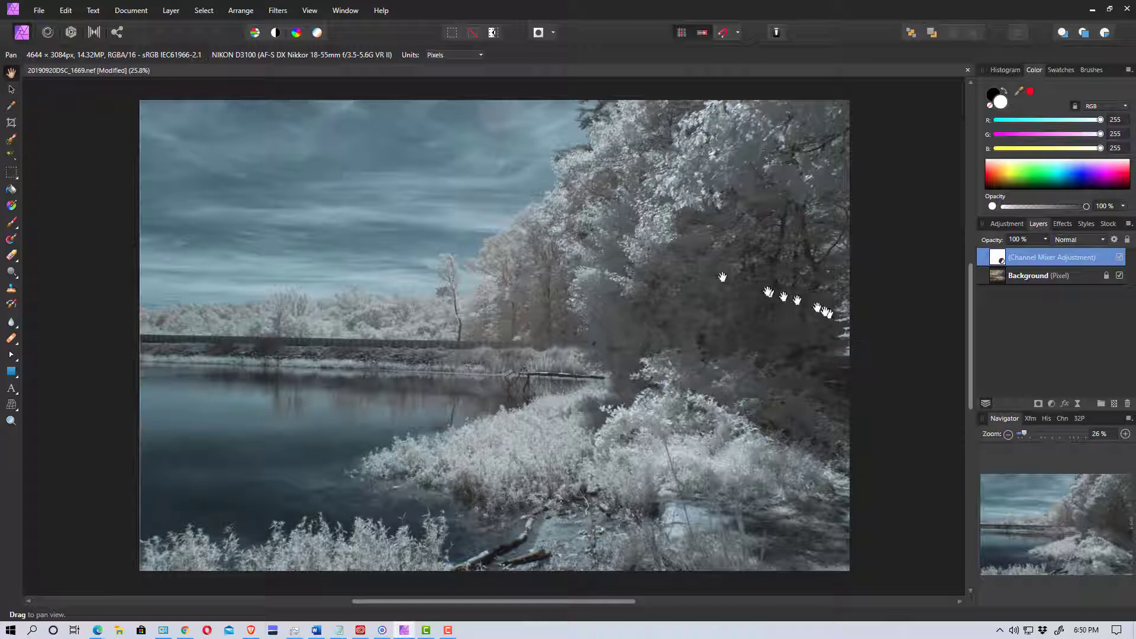
- Add a White Balance layer and sample neutral whitepoints across the photo, shoreline and treeline
click(171, 10)
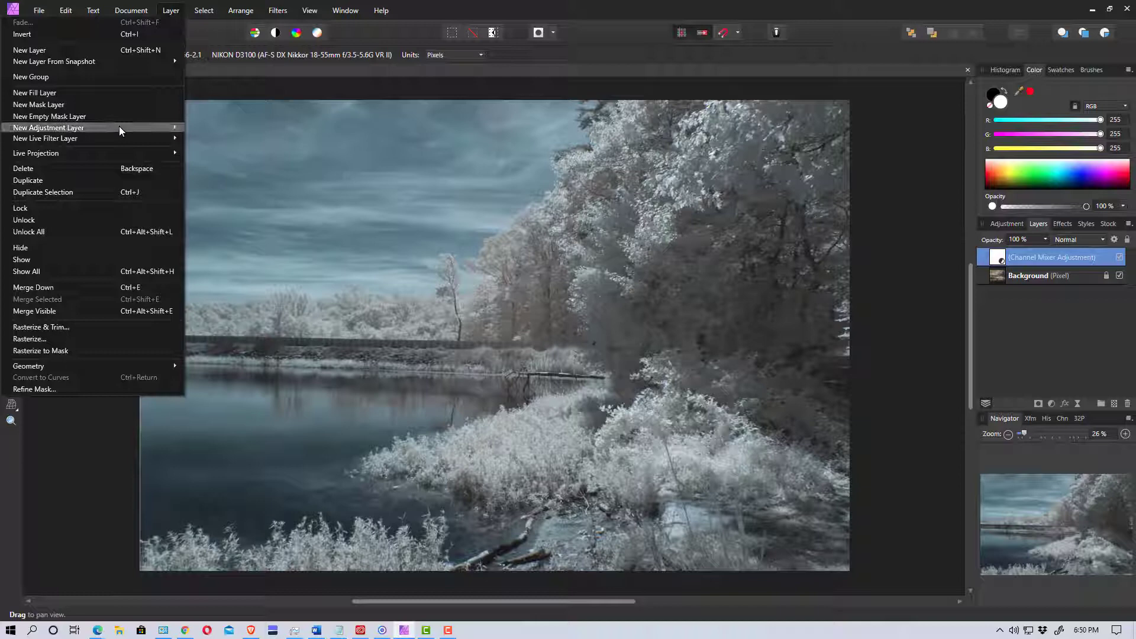
mouse_move(119, 126)
click(271, 154)
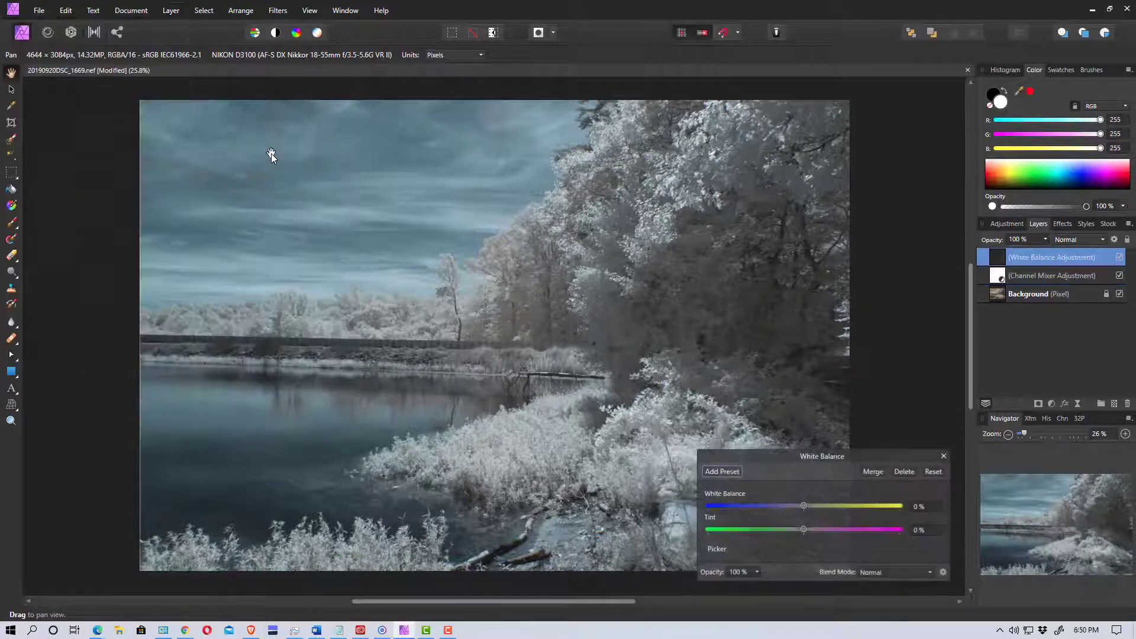
click(716, 550)
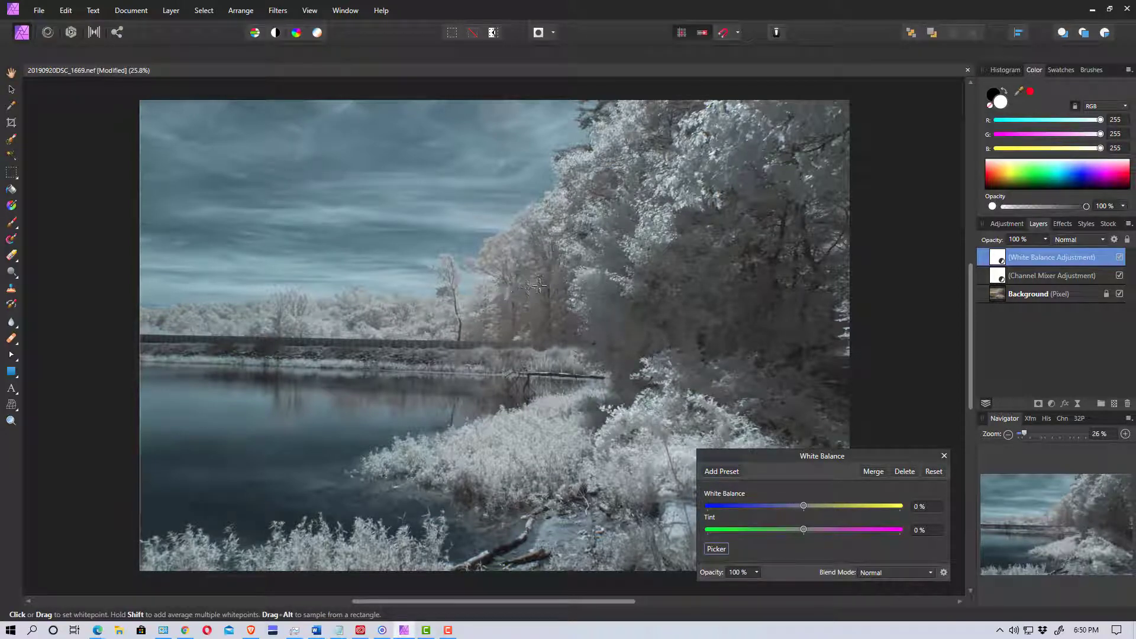
click(539, 285)
click(583, 282)
drag(594, 286, 633, 256)
drag(839, 459, 968, 396)
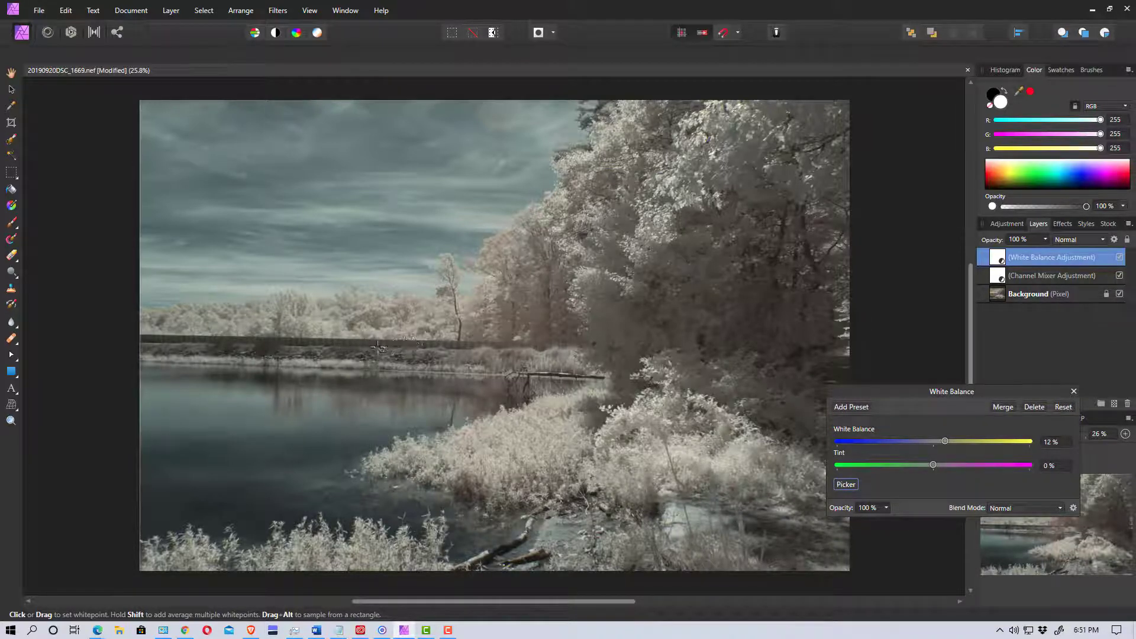
click(402, 348)
click(429, 328)
- Resample the treeline, fix White Balance at 16% with 0% tint, and dock the panel above Layers
click(532, 305)
mouse_move(948, 439)
mouse_down()
mouse_move(974, 445)
mouse_move(865, 441)
mouse_move(944, 441)
mouse_up()
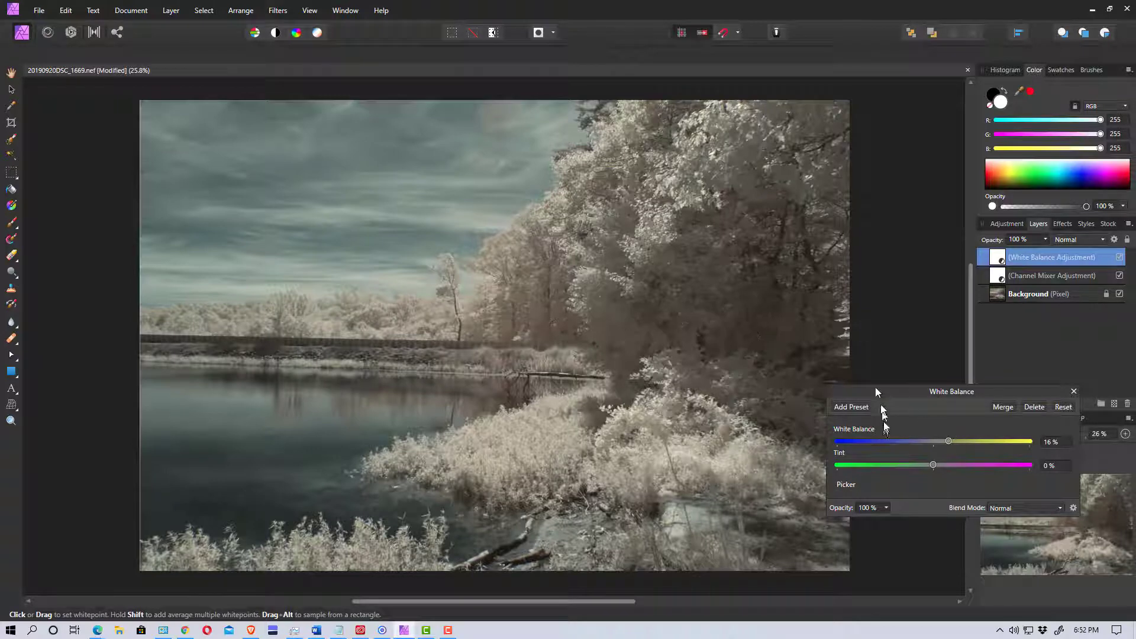
drag(876, 389, 915, 418)
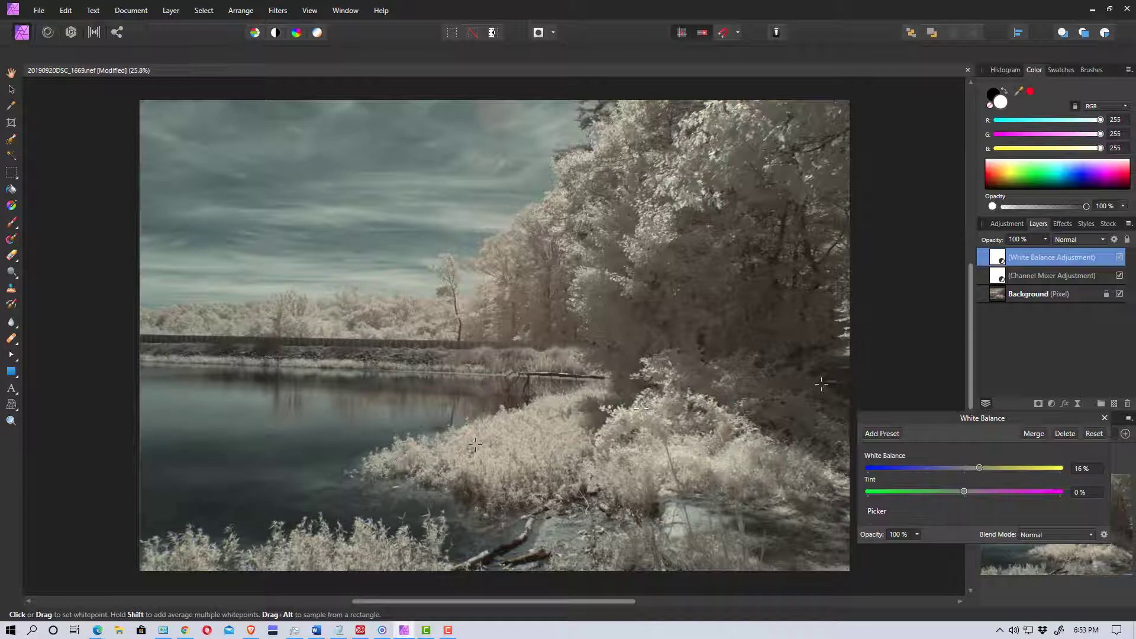
- Add a Black & White adjustment layer and move its panel off the Layers list
click(171, 10)
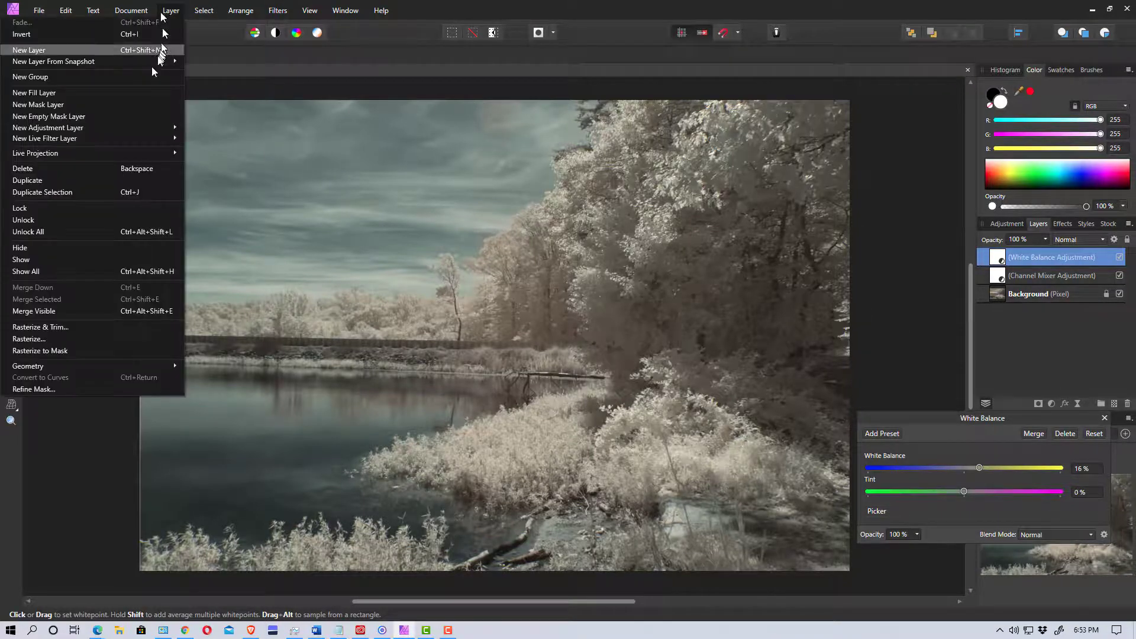
mouse_move(129, 127)
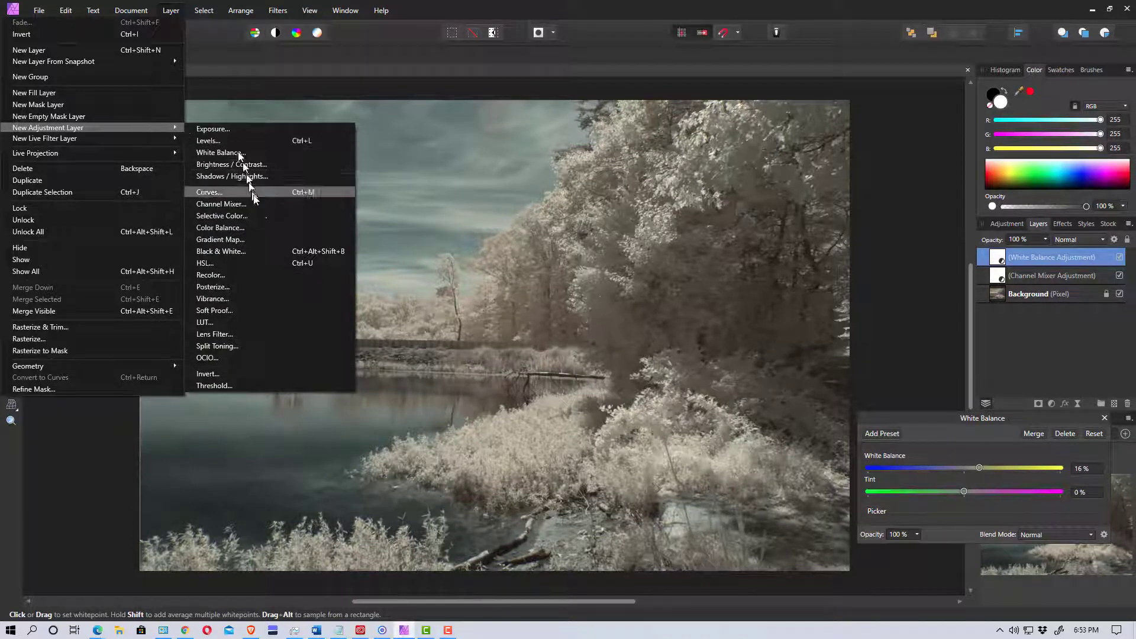
click(260, 252)
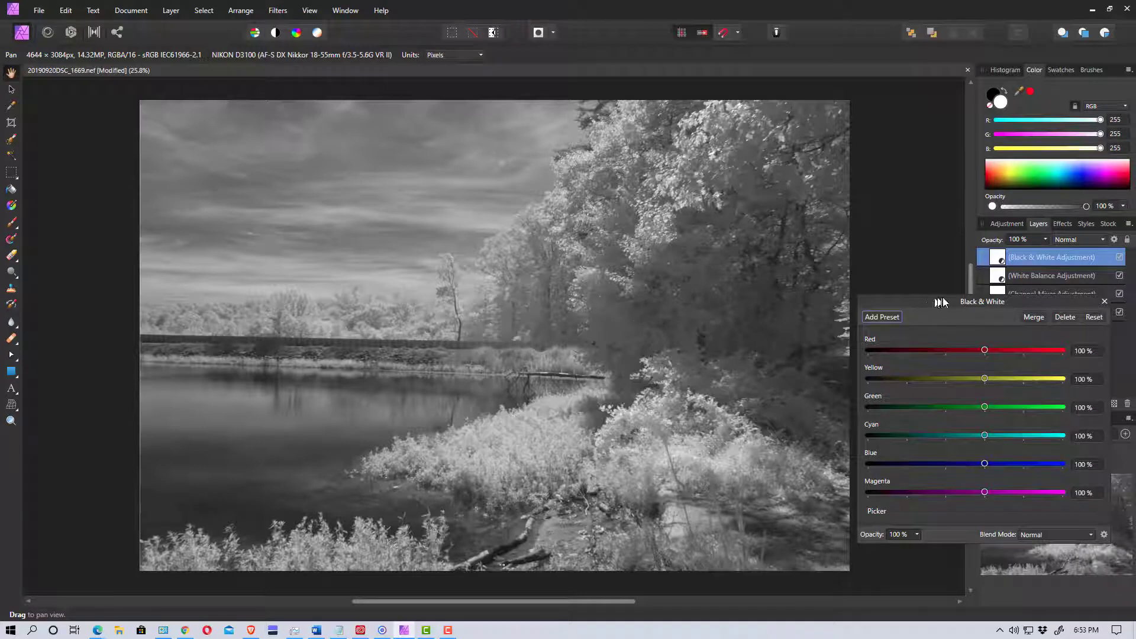
drag(942, 297, 785, 272)
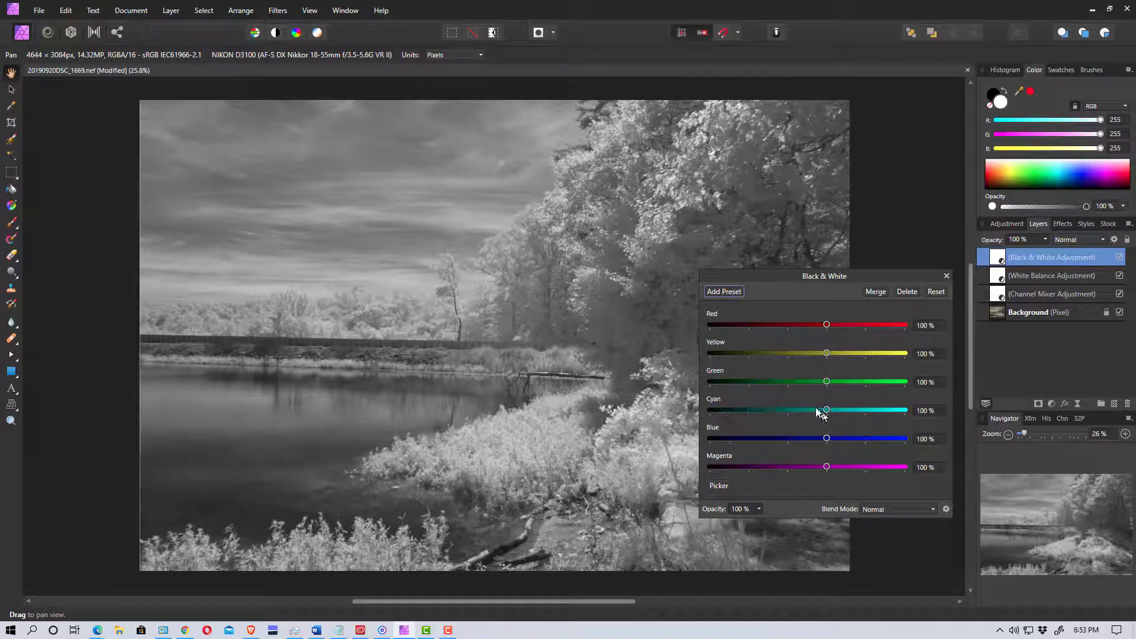
- Drag Cyan to -68% for deeper grey sky and water, leaving Red at 100%
drag(819, 410, 770, 410)
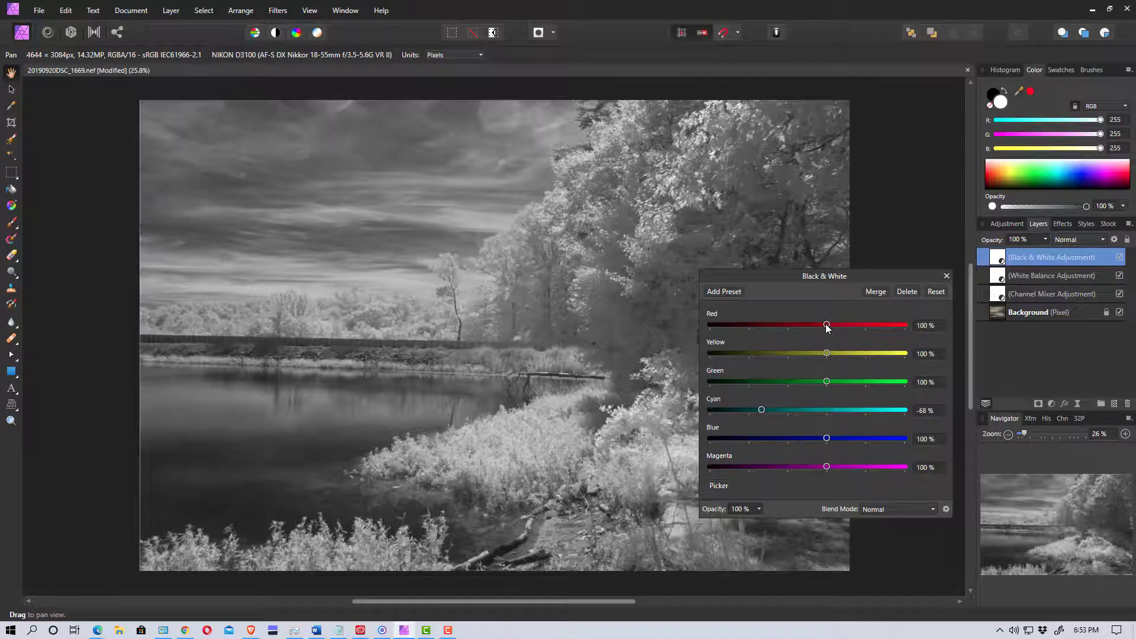
mouse_move(826, 327)
mouse_down()
mouse_move(858, 327)
mouse_move(710, 331)
mouse_move(819, 340)
mouse_move(757, 338)
mouse_move(789, 342)
mouse_move(826, 329)
mouse_move(692, 323)
mouse_move(846, 326)
mouse_move(751, 325)
mouse_move(828, 326)
mouse_up()
- Pull the Black & White Yellow slider back down to about 86%
drag(826, 354, 840, 354)
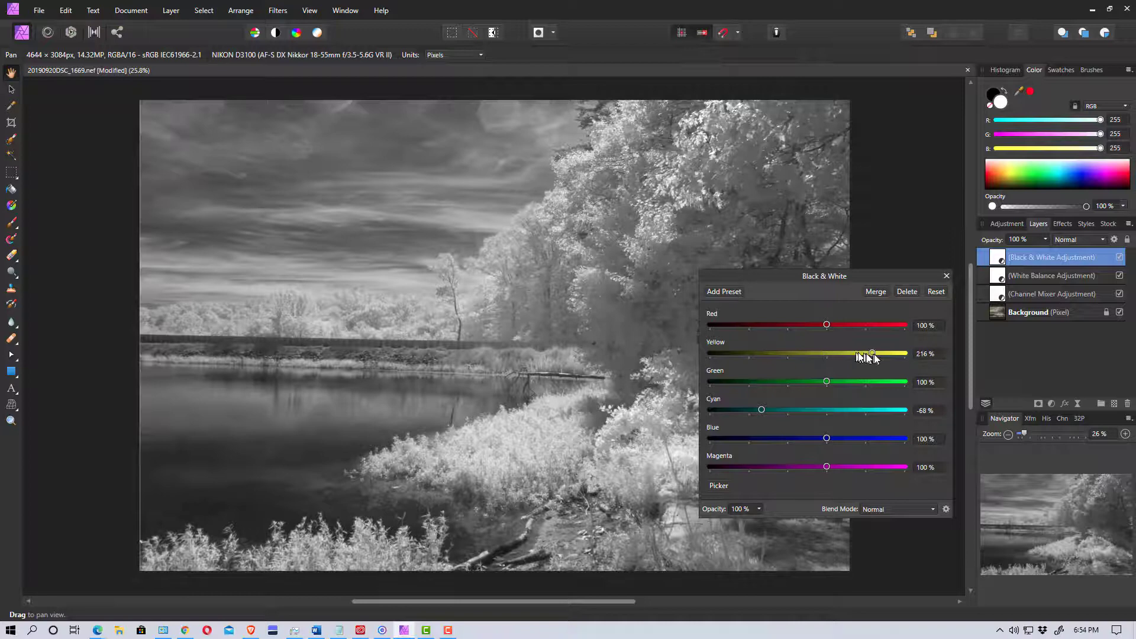
drag(872, 355, 824, 357)
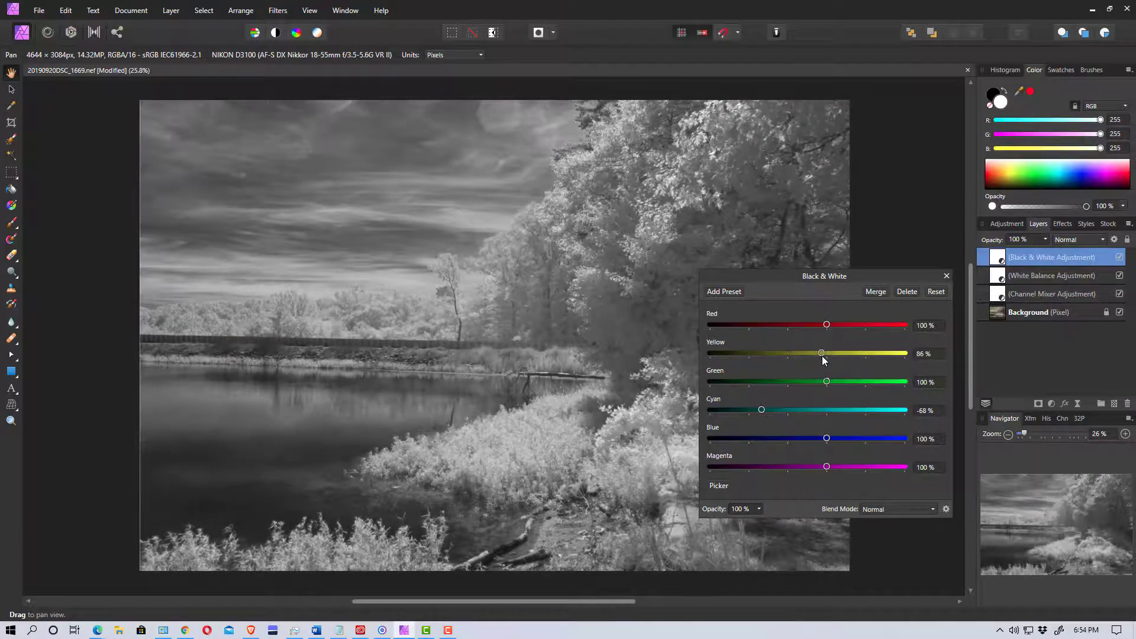